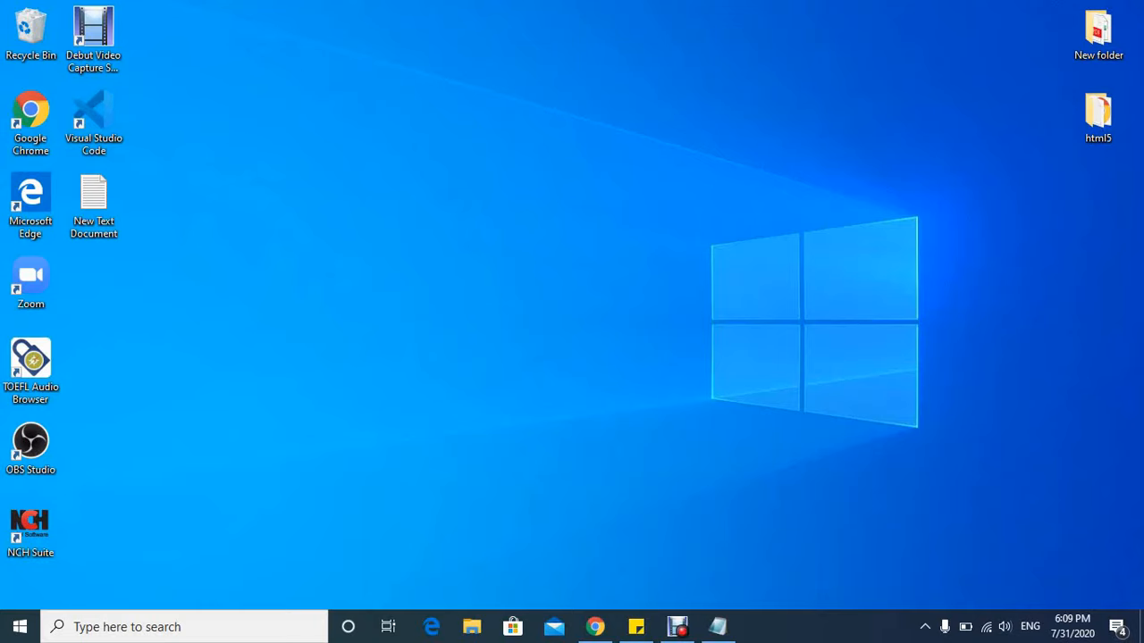
Bring up the desktop's right-click menu on an empty area
right_click(579, 302)
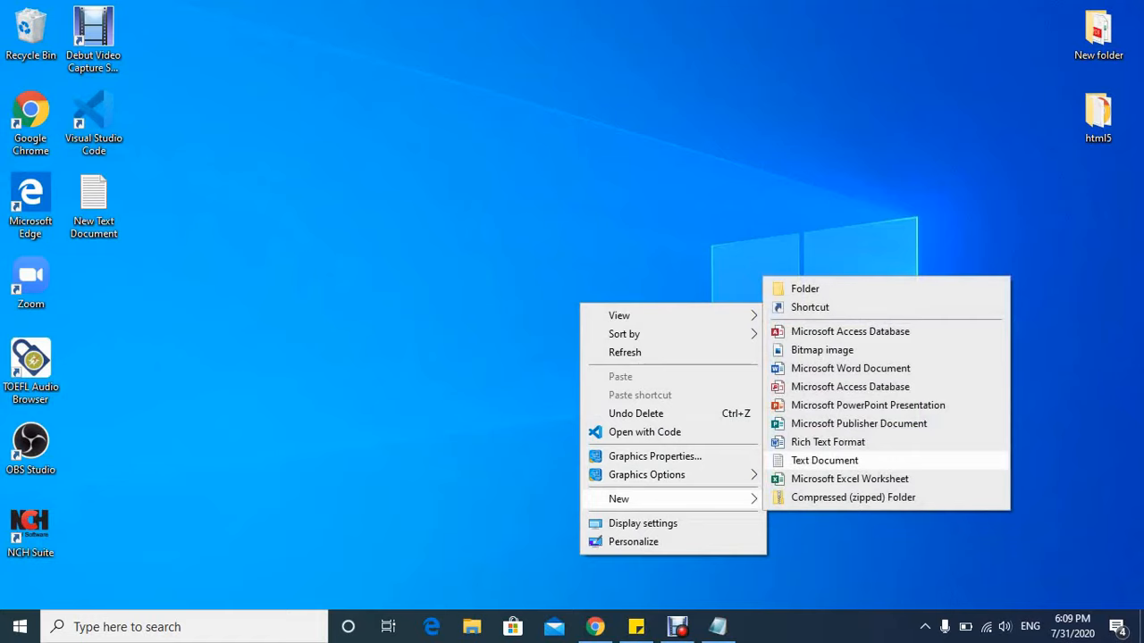
Create New Text Document (2) on the desktop with its default name
click(824, 460)
key(Return)
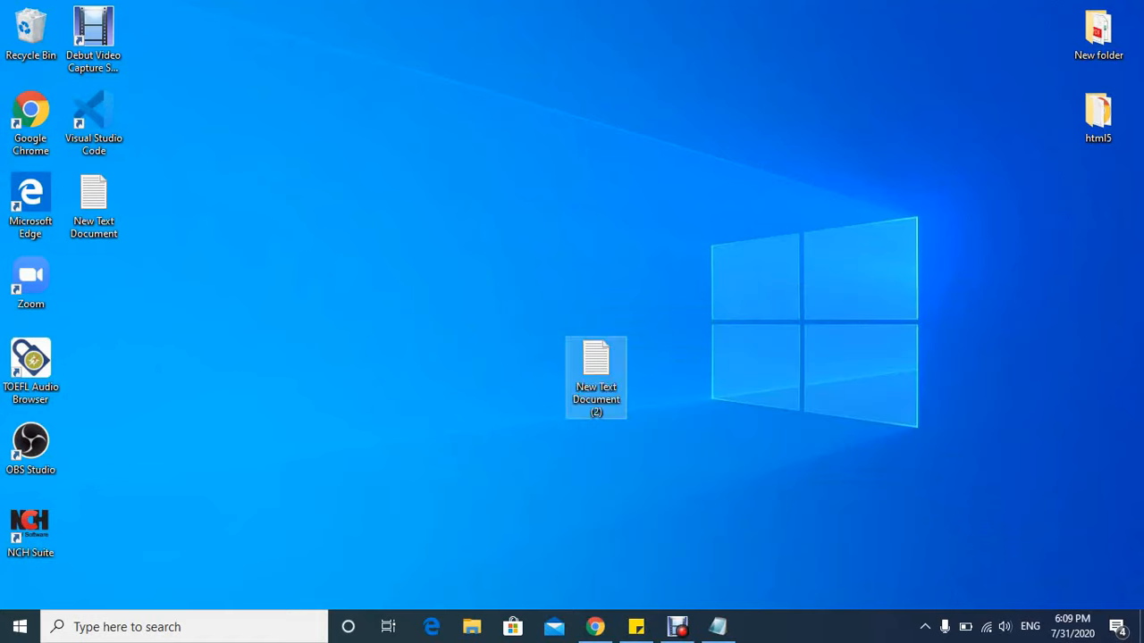
Create New folder (2) on the desktop with its default name
right_click(507, 295)
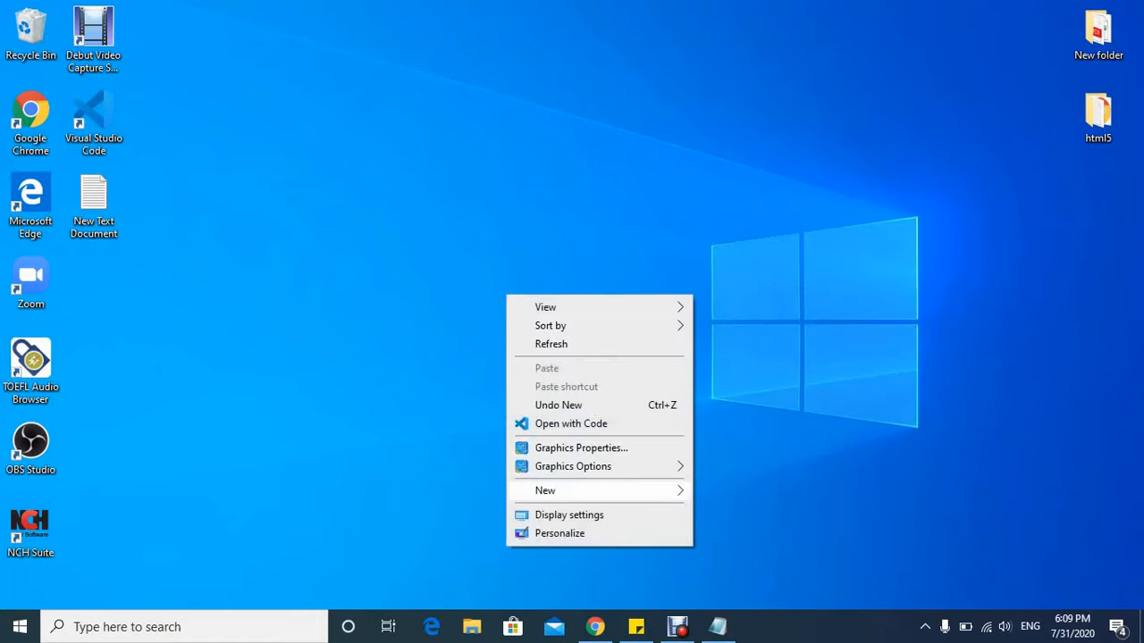
click(730, 280)
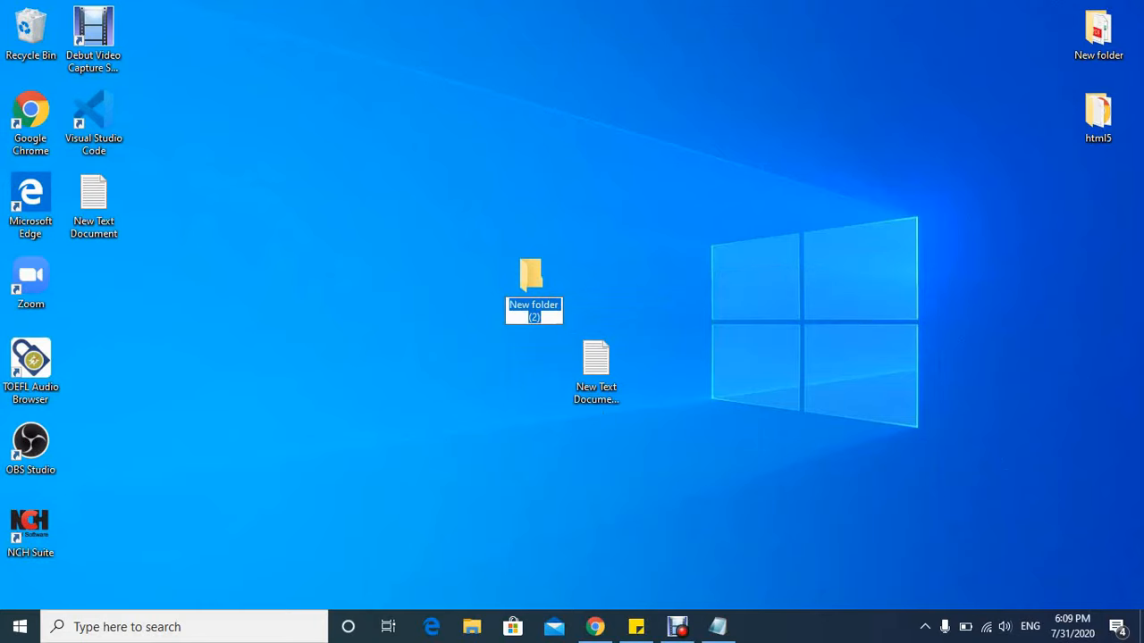
key(Return)
Move New Text Document (2) into New folder (2) and go into that folder
drag(596, 366, 533, 284)
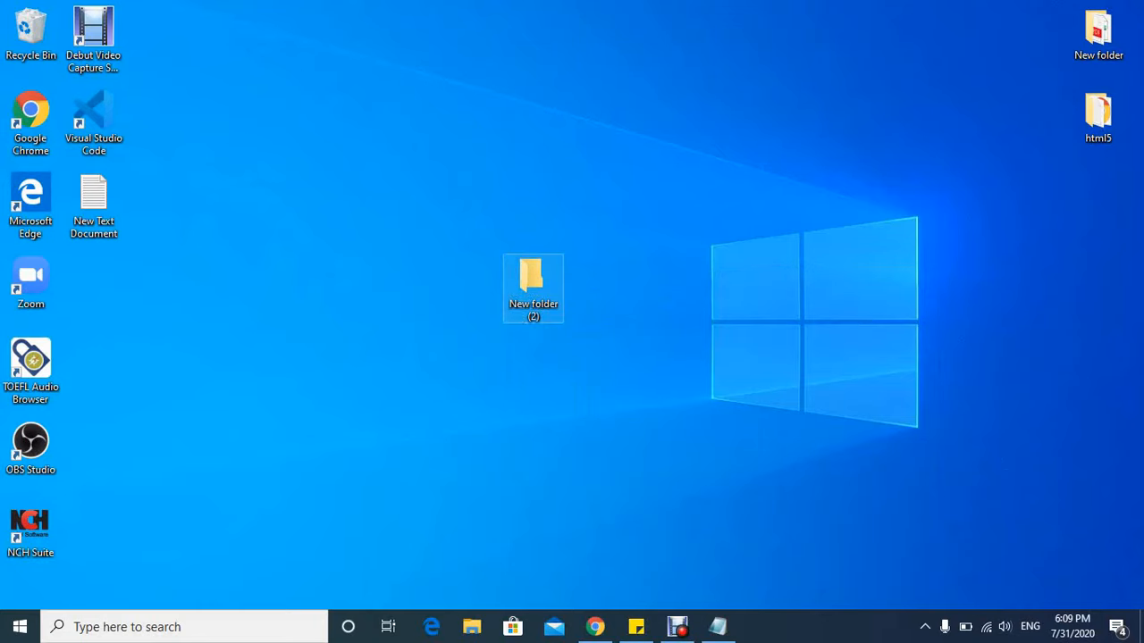
double_click(533, 284)
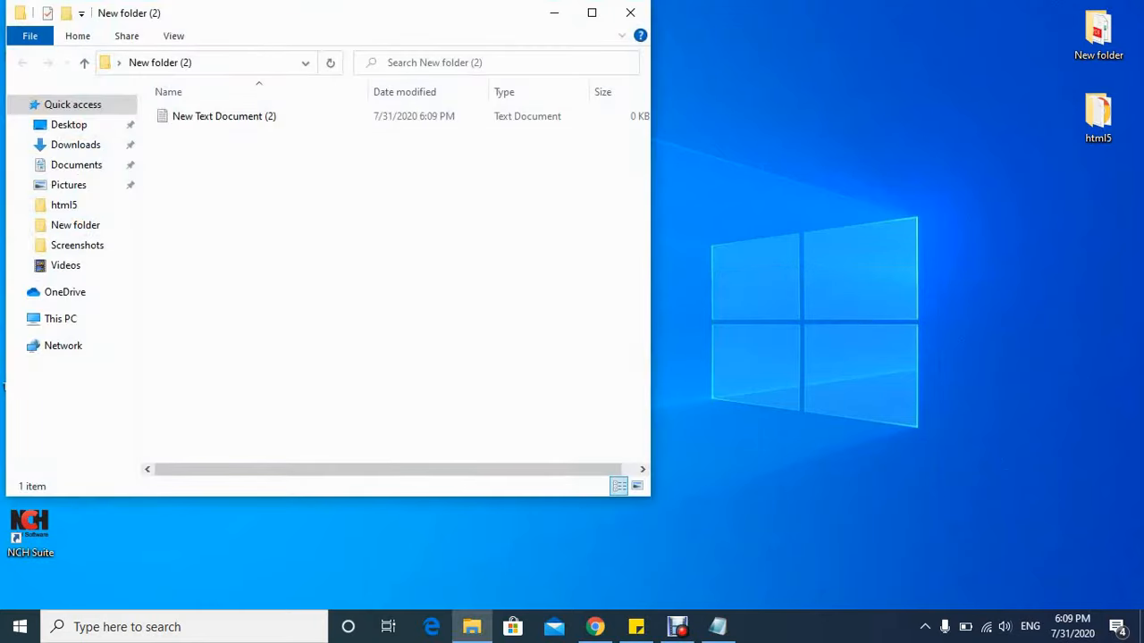
Open New Text Document (2) from New folder (2) in Notepad
click(225, 116)
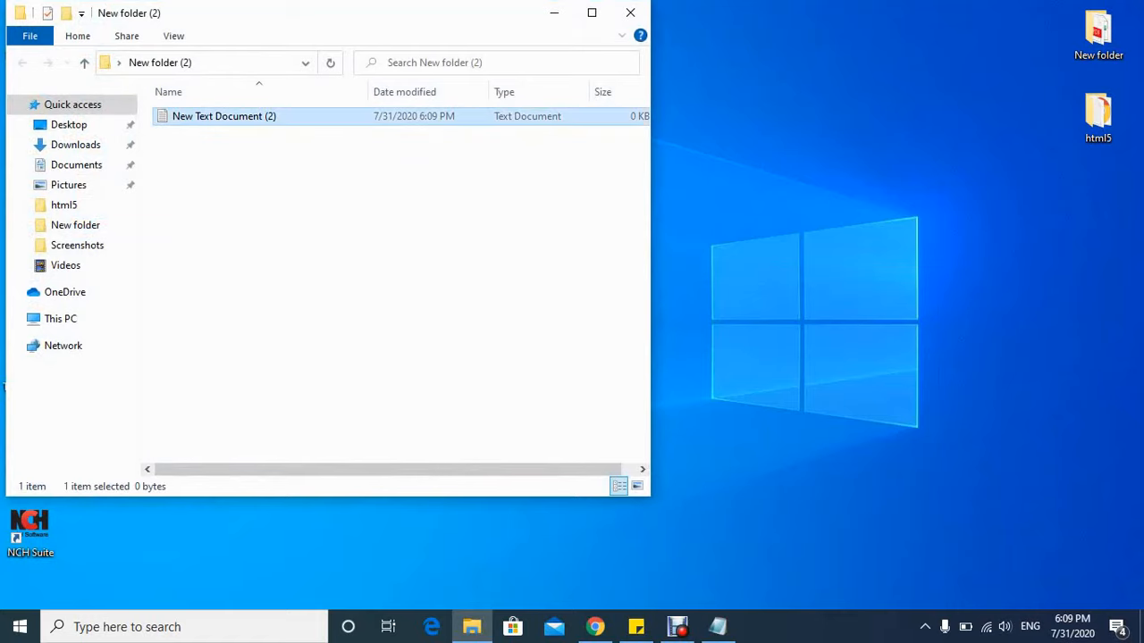
double_click(224, 116)
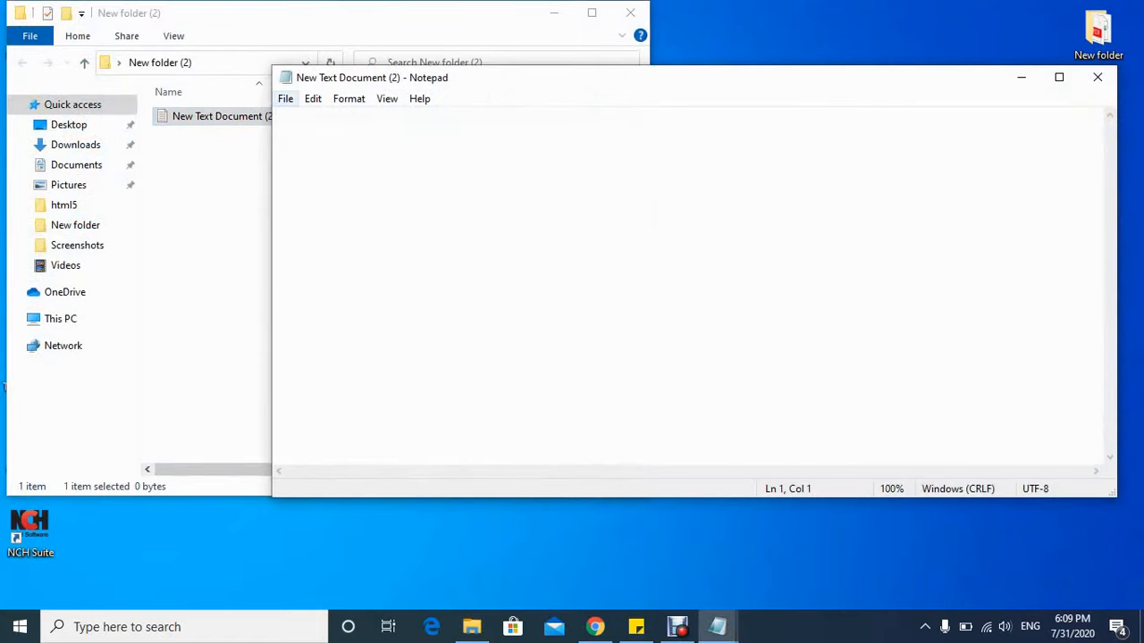
click(285, 98)
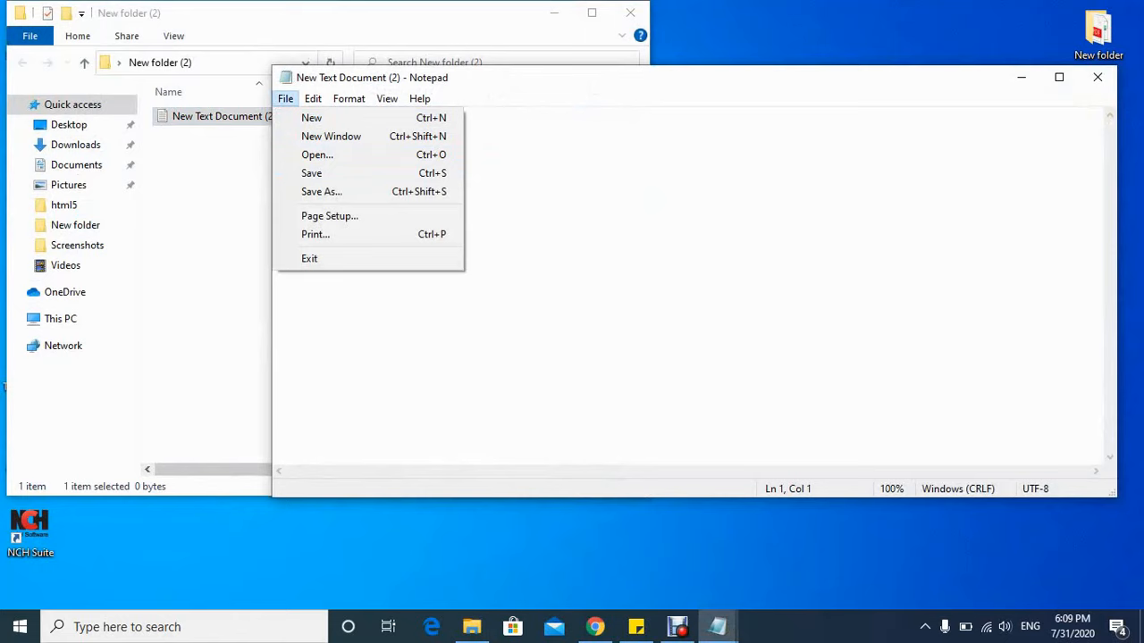
Save the document as index.html in New folder (2) with Save as type set to All Files
click(320, 191)
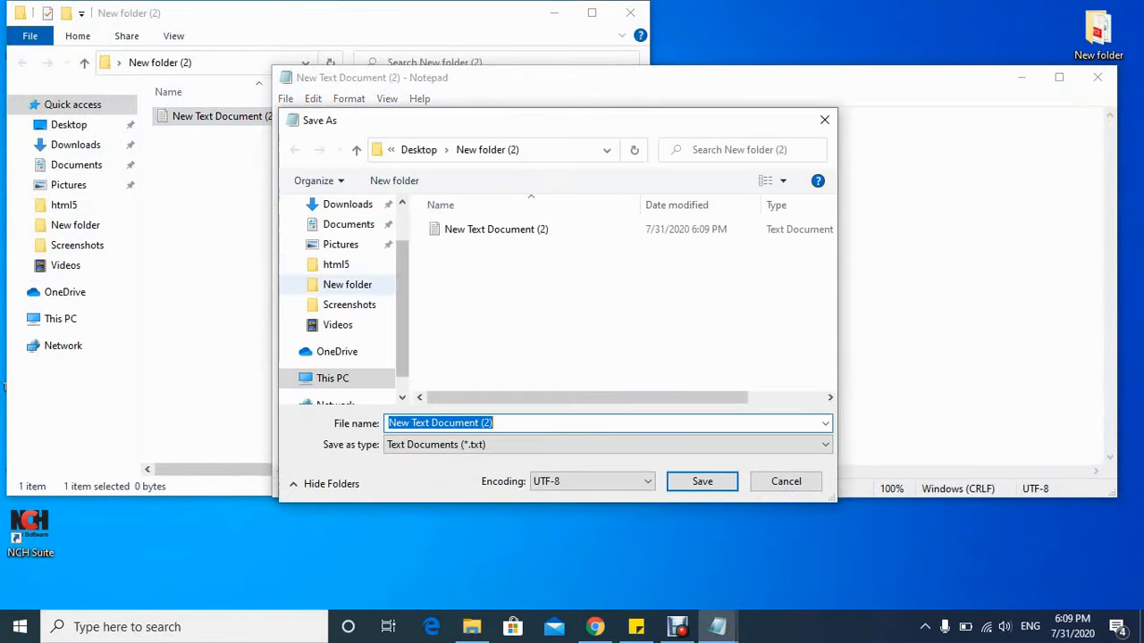
key(BackSpace)
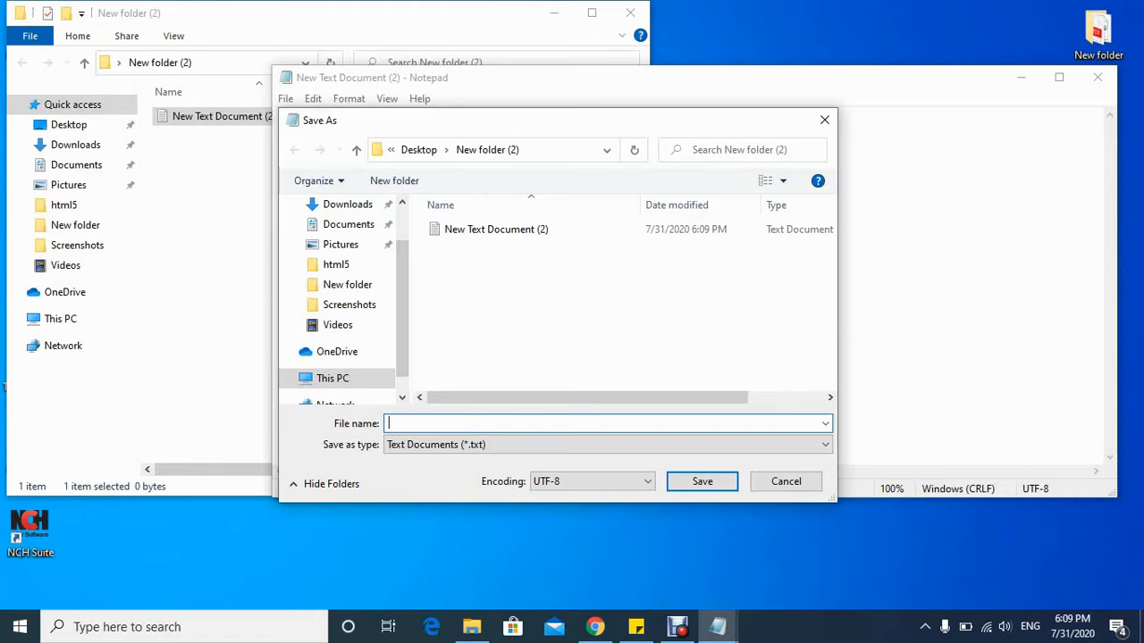
text(index)
text(.ht)
text(ml)
click(608, 444)
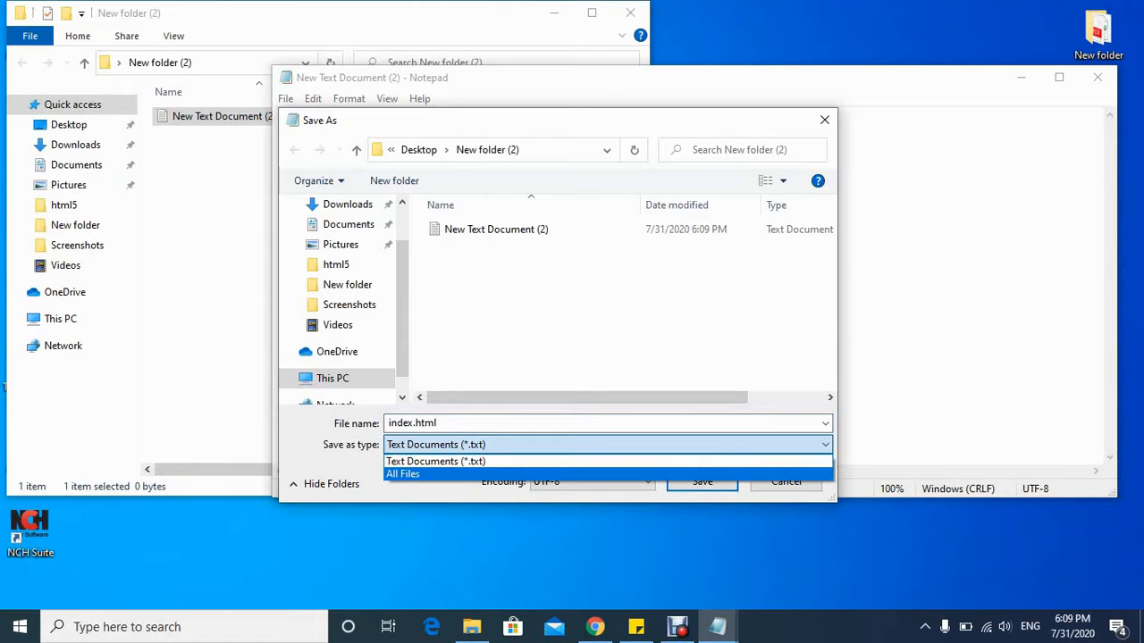
click(607, 475)
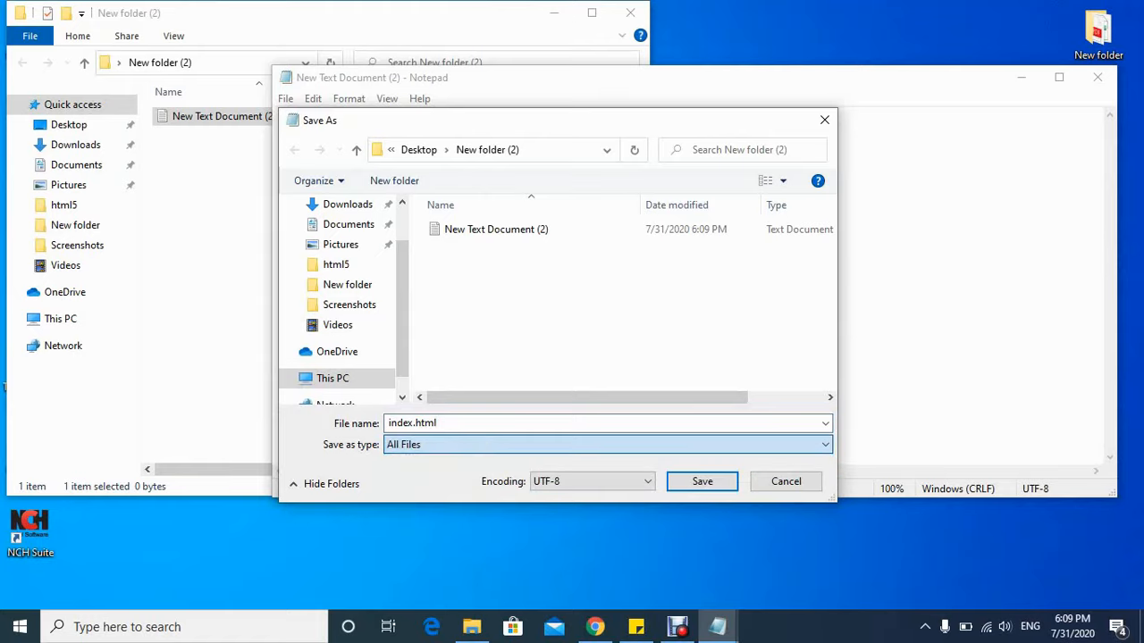
click(701, 481)
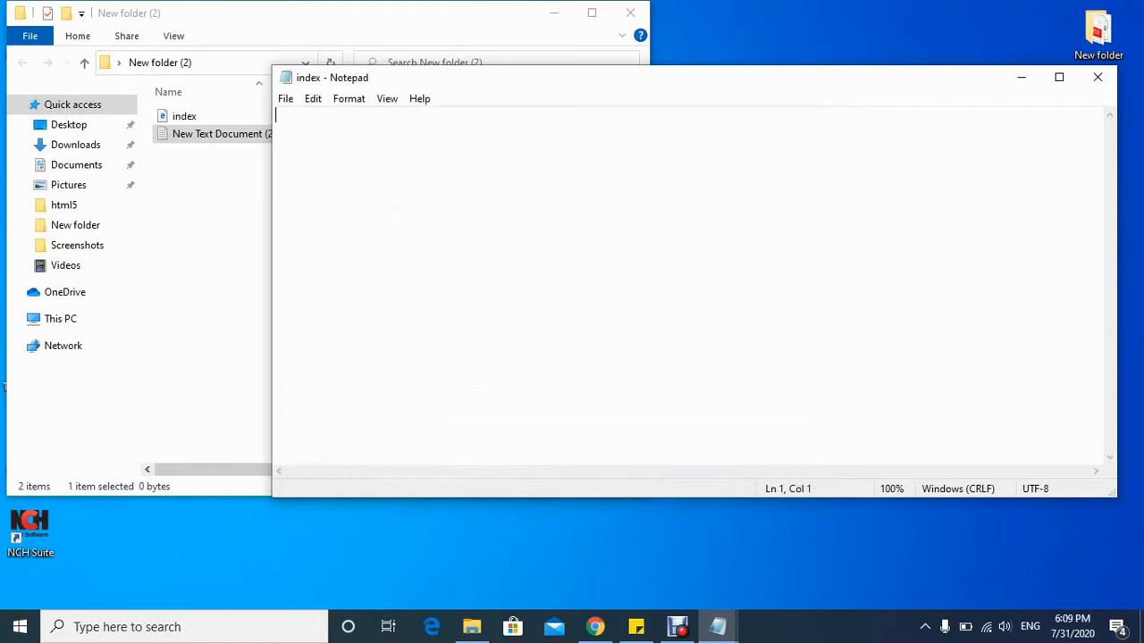
Check that index now appears as an HTML File in New folder (2), then switch to Chrome
click(357, 268)
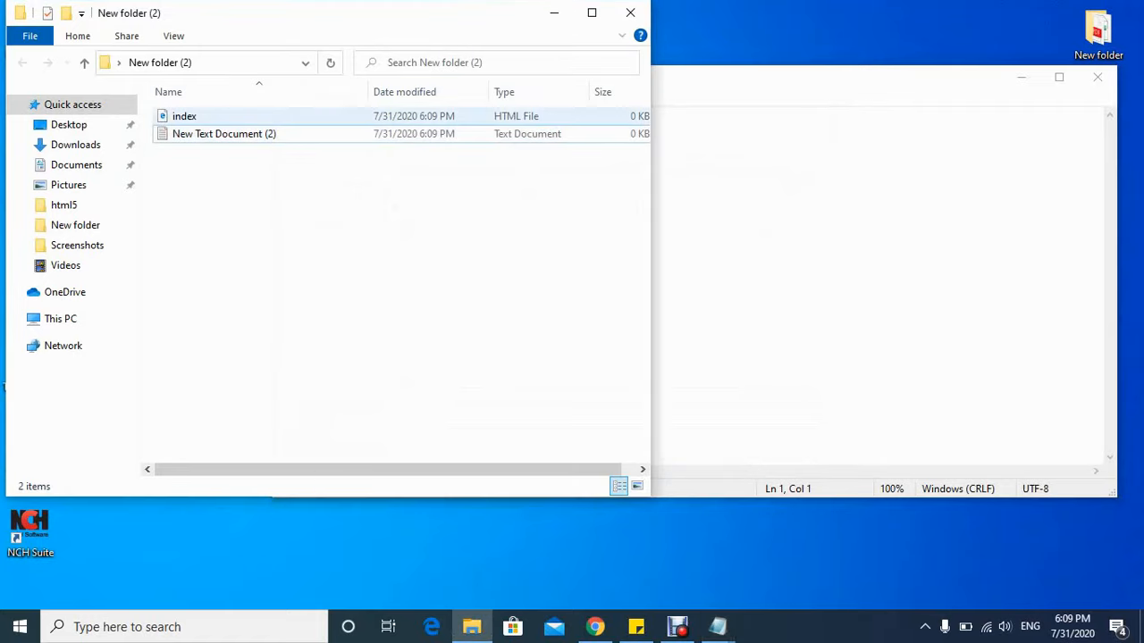
click(184, 116)
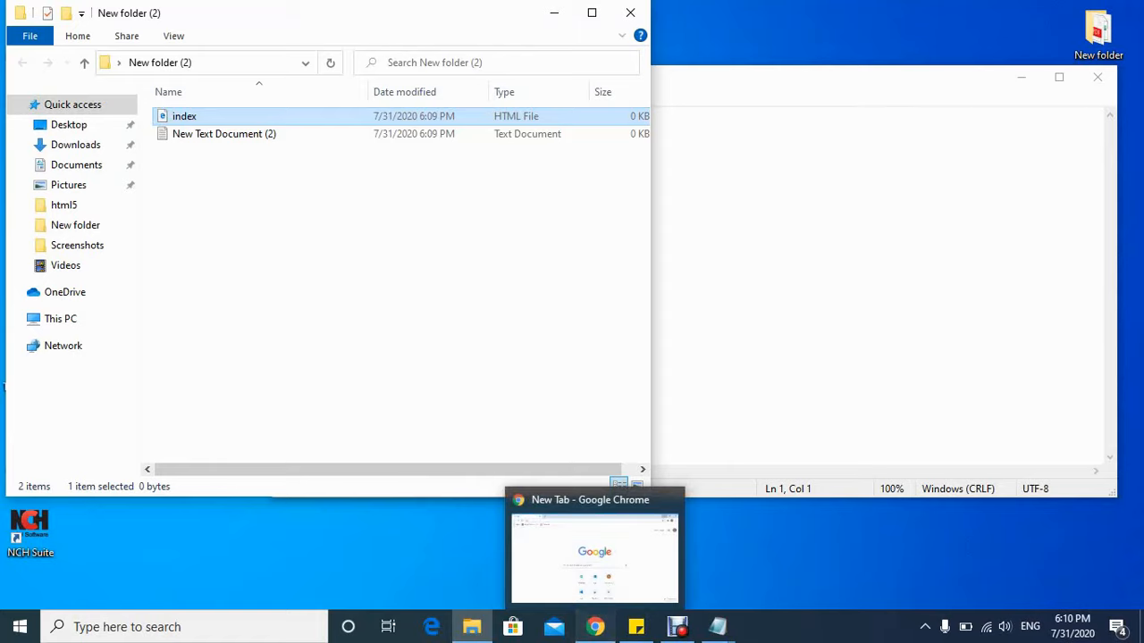
click(595, 626)
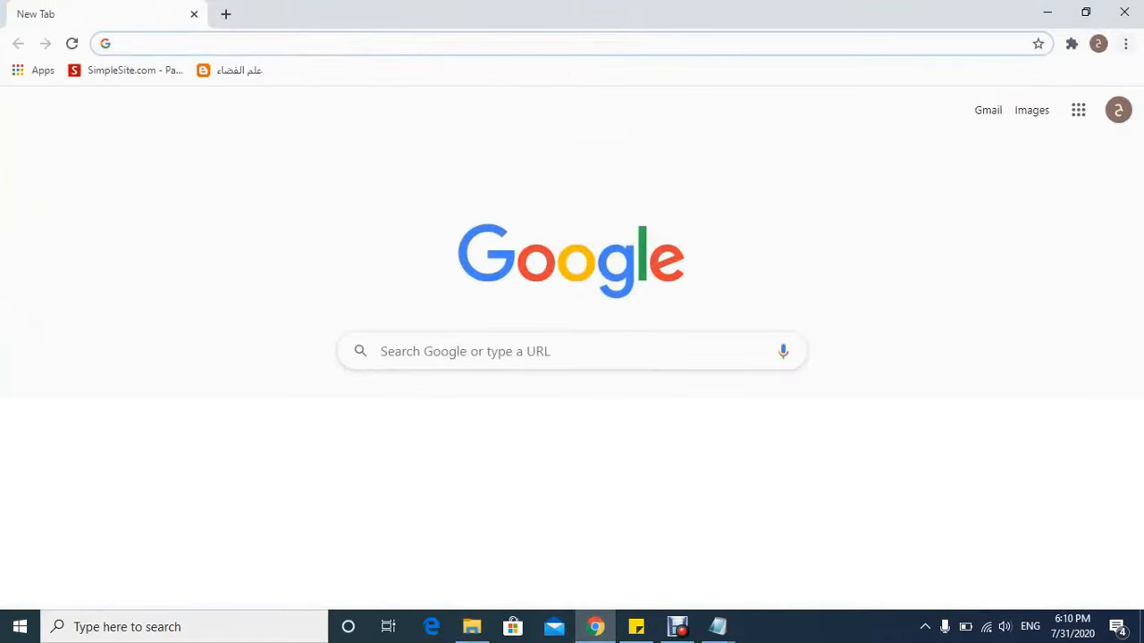
In Chrome settings, go to Default browser and request to make Chrome the default
click(1125, 44)
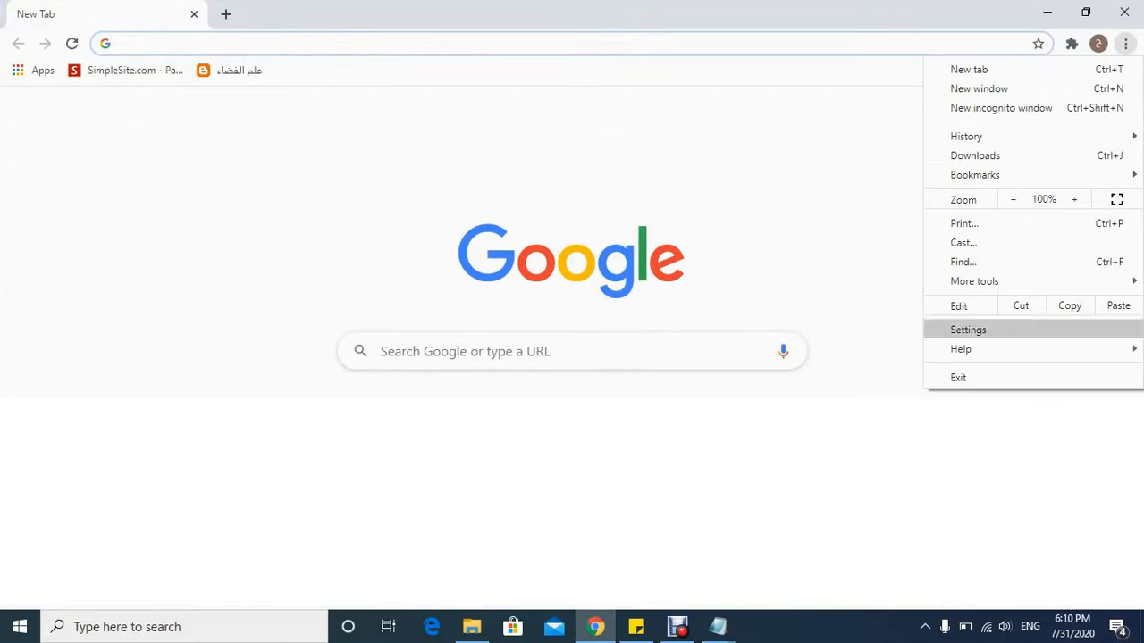
click(967, 330)
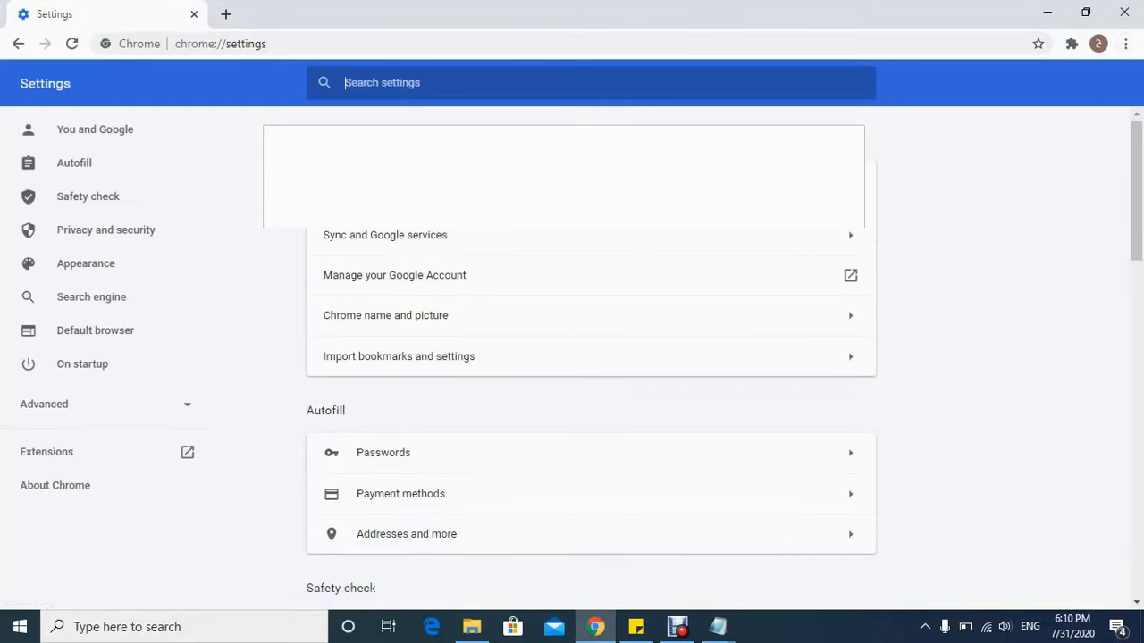
click(94, 329)
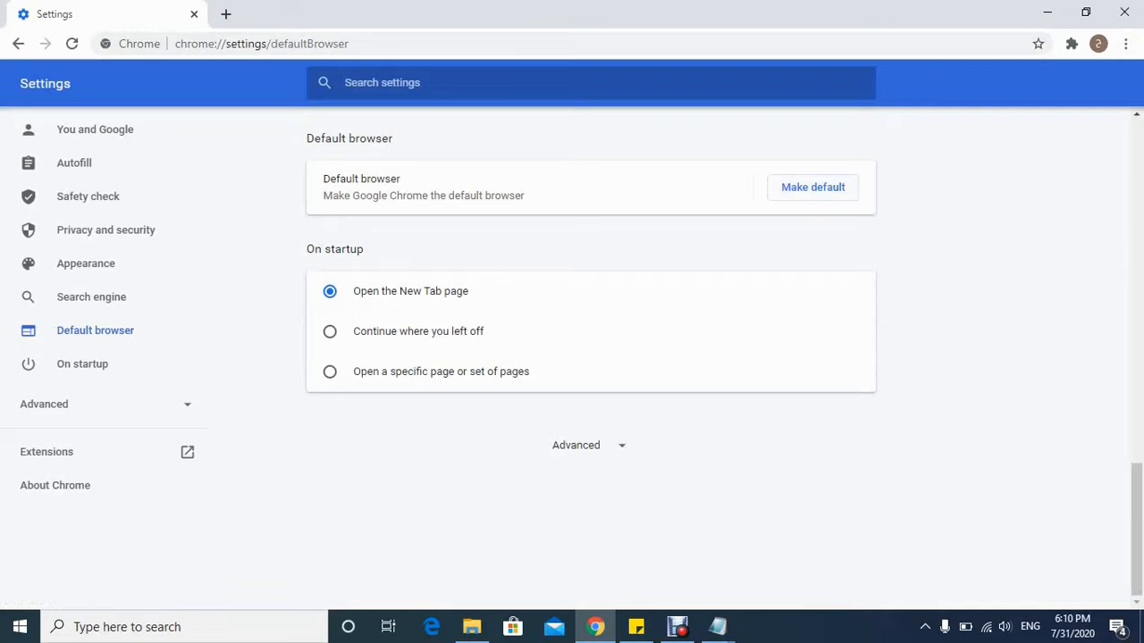
click(812, 187)
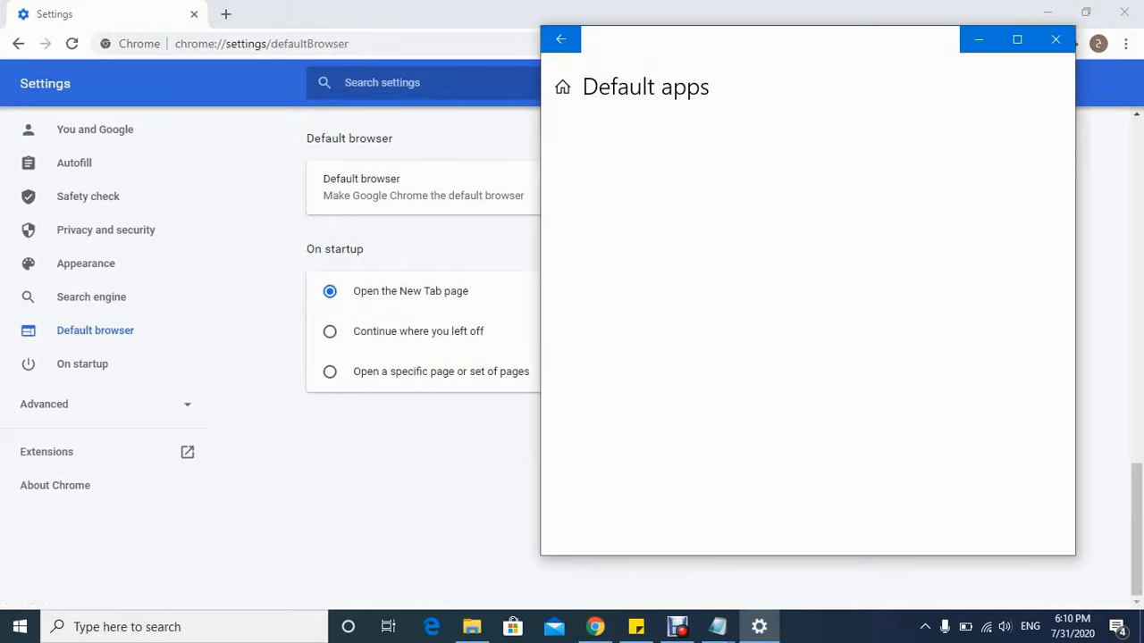
scroll(804, 313, down, 5)
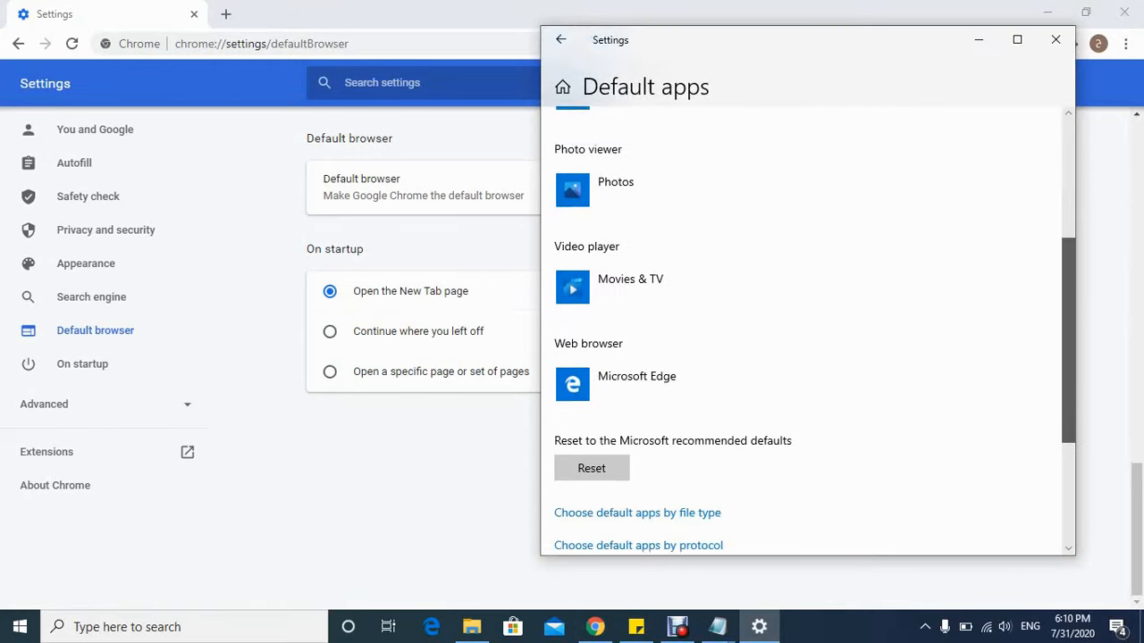
In Windows Default apps, replace Microsoft Edge with Google Chrome as the web browser
click(729, 343)
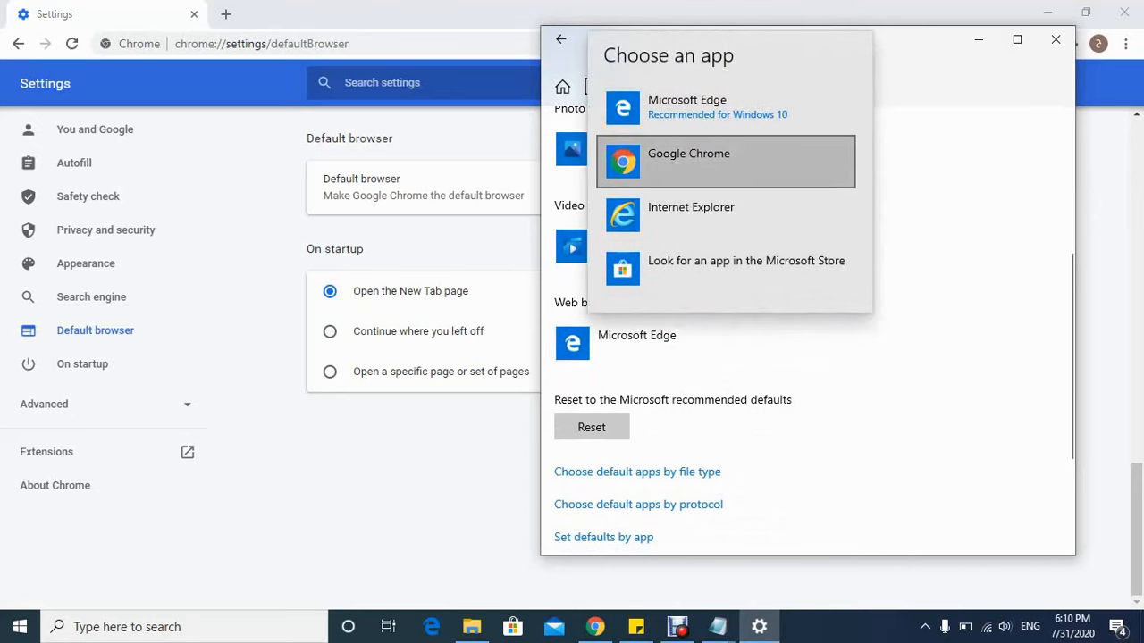
click(687, 161)
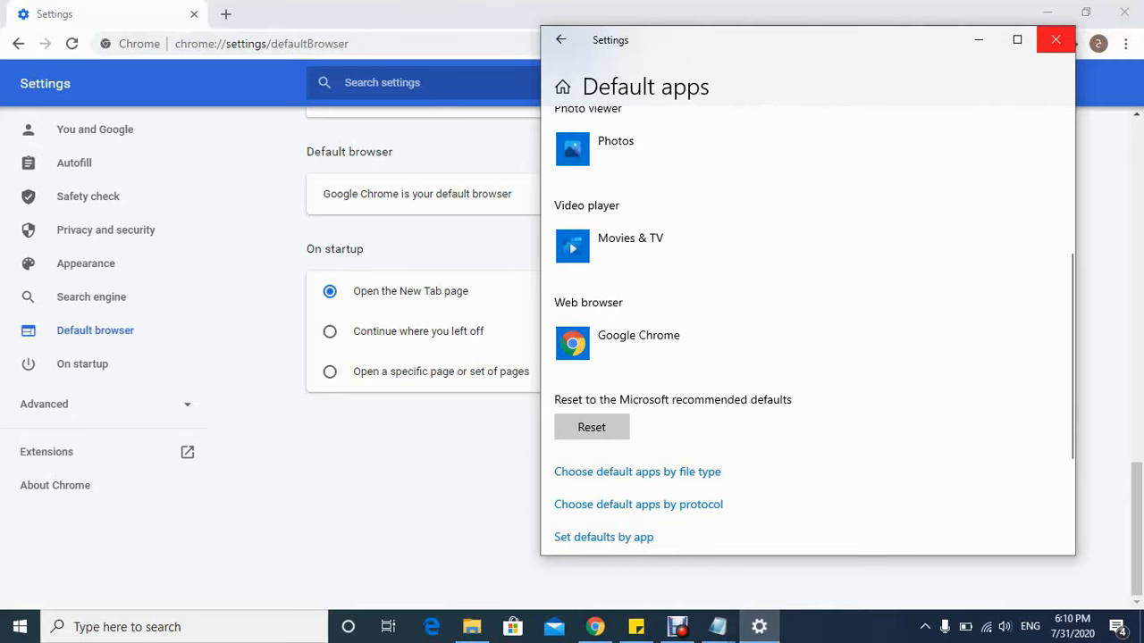
click(1055, 39)
Close Chrome so File Explorer shows index as a Chrome HTML Document
click(1124, 11)
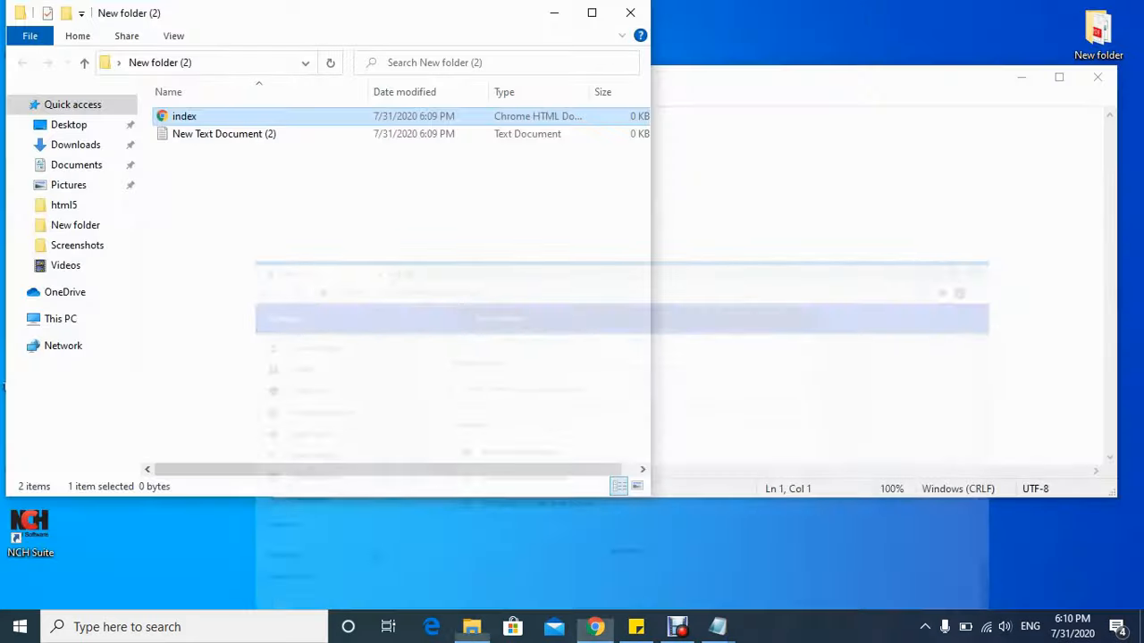